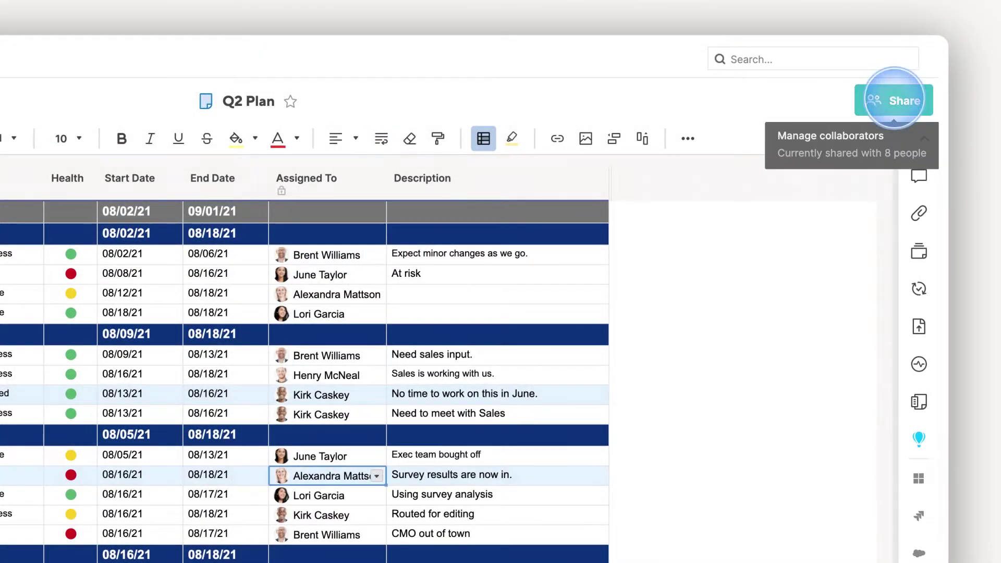
Pick two contacts and the MBF Corp Team group as invitees for the Q2 Plan sheet.
{"action": "left_click", "coordinate": [894, 101]}
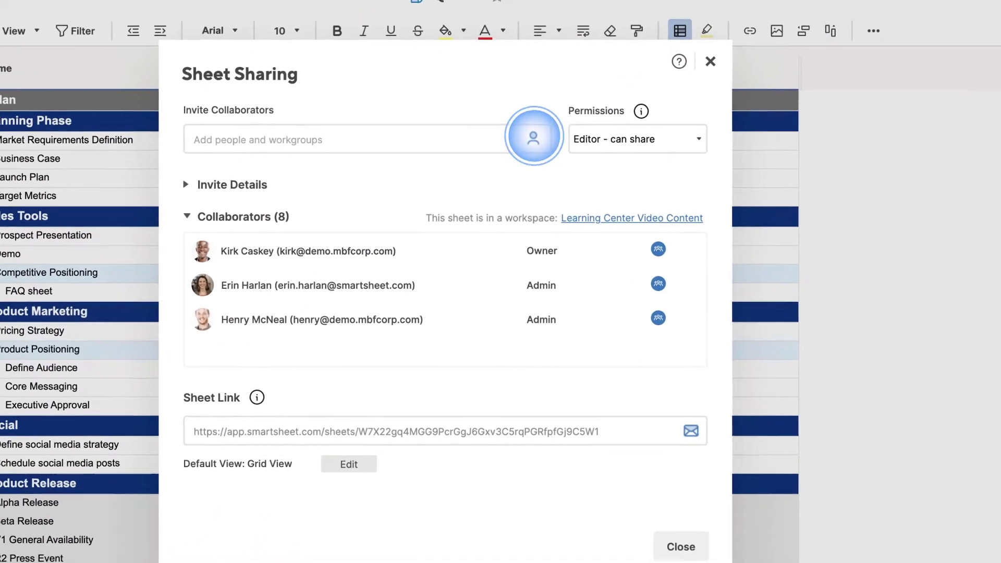
{"action": "left_click", "coordinate": [533, 137]}
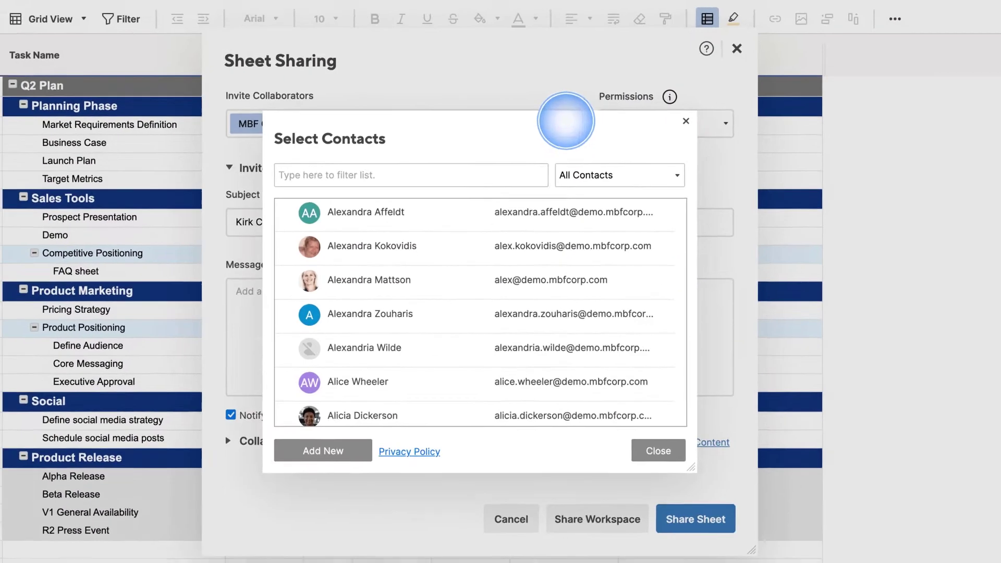
{"action": "left_click", "coordinate": [390, 303]}
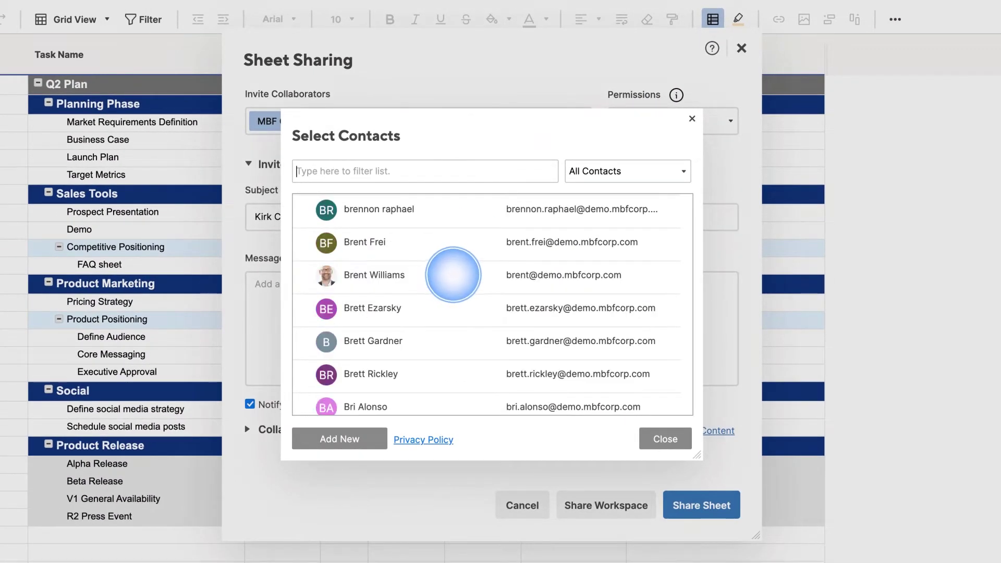
{"action": "left_click", "coordinate": [458, 275]}
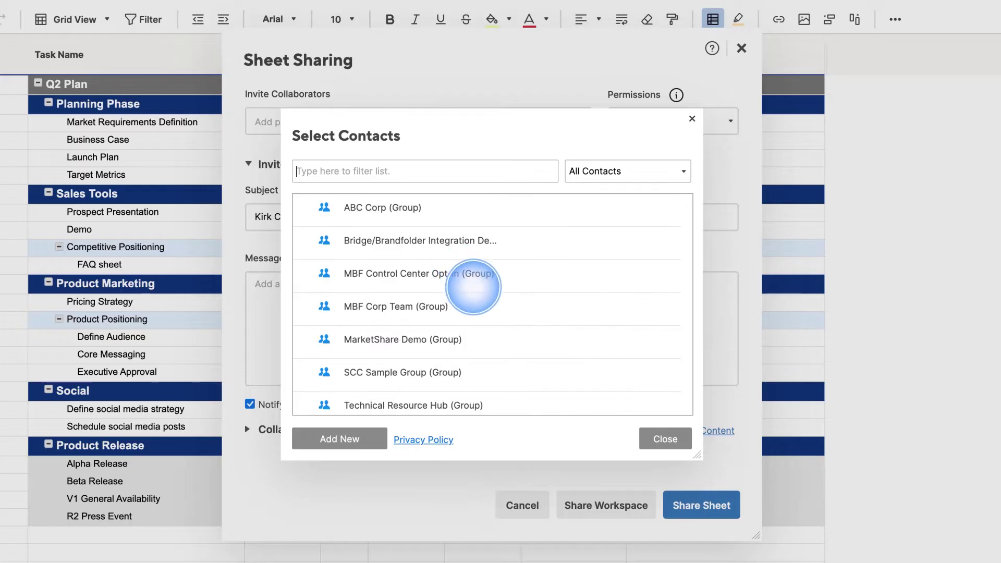
{"action": "left_click", "coordinate": [494, 309]}
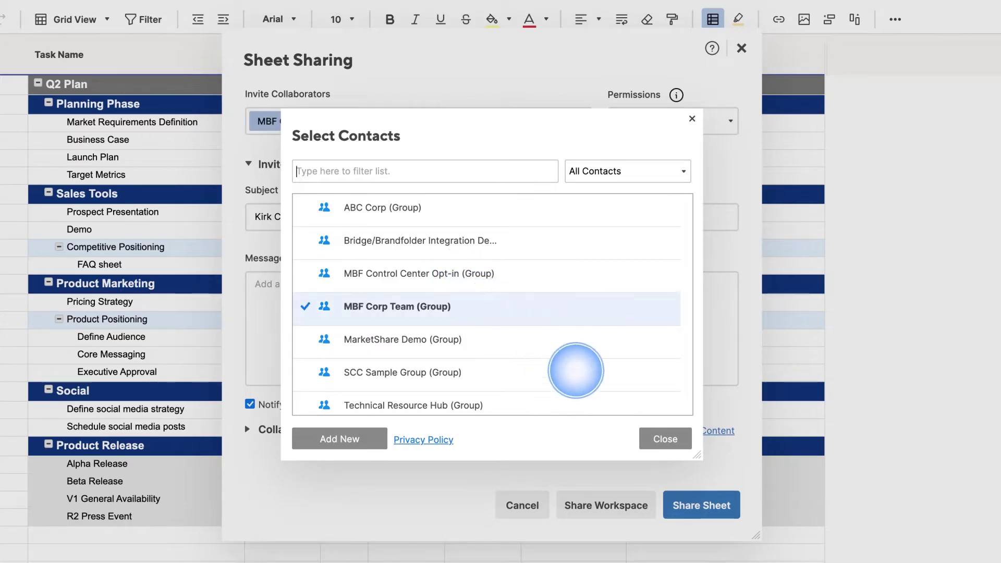
{"action": "left_click", "coordinate": [667, 436]}
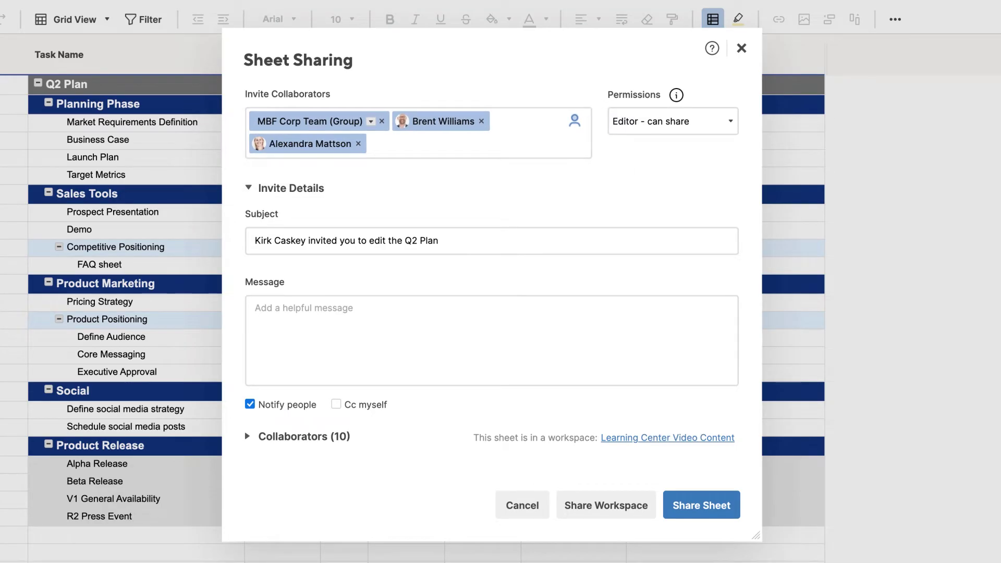
{"action": "left_click", "coordinate": [730, 120]}
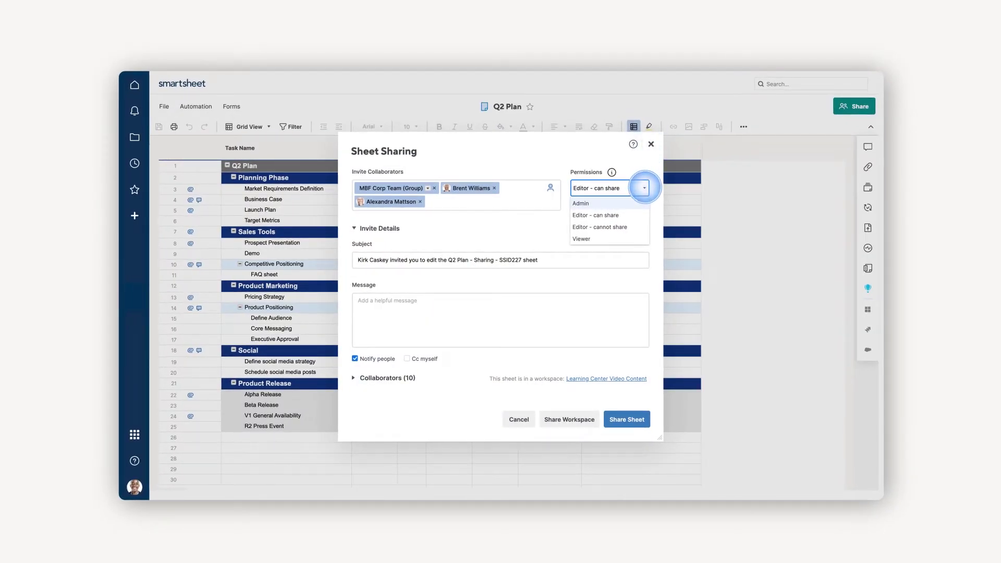
Set the invitees' permission to Admin and start the message with 'Hi'.
{"action": "key", "text": "Up"}
{"action": "key", "text": "Return"}
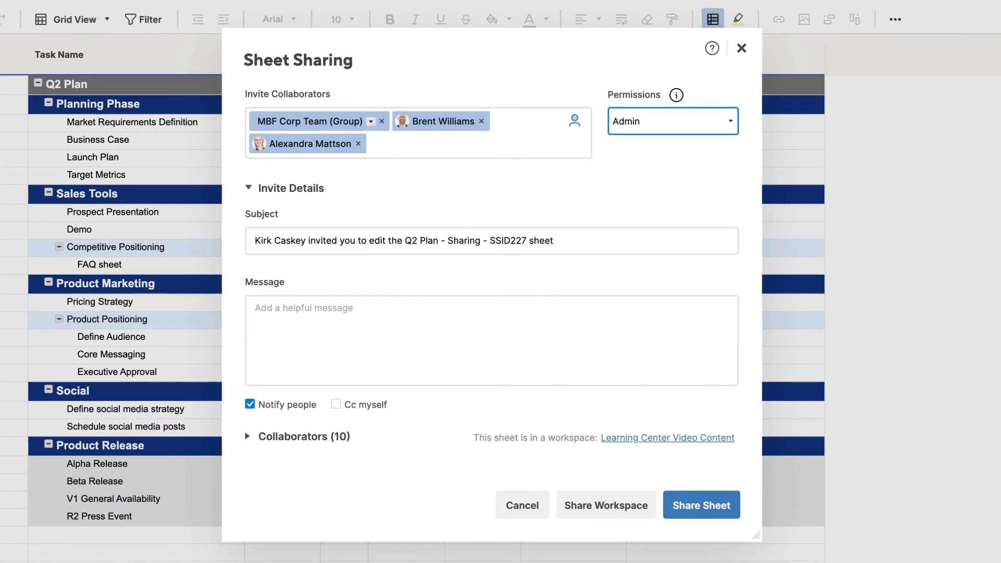
{"action": "left_click", "coordinate": [313, 313]}
{"action": "type", "text": "Hi Team,"}
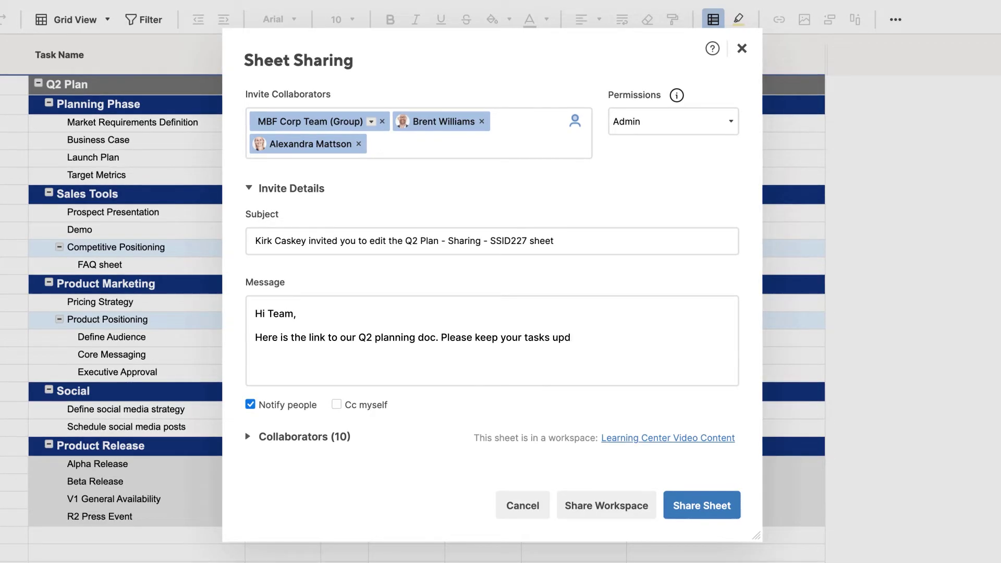
Clear the existing invitation subject line and send the Q2 Plan sharing invitations.
{"action": "triple_click", "coordinate": [404, 241]}
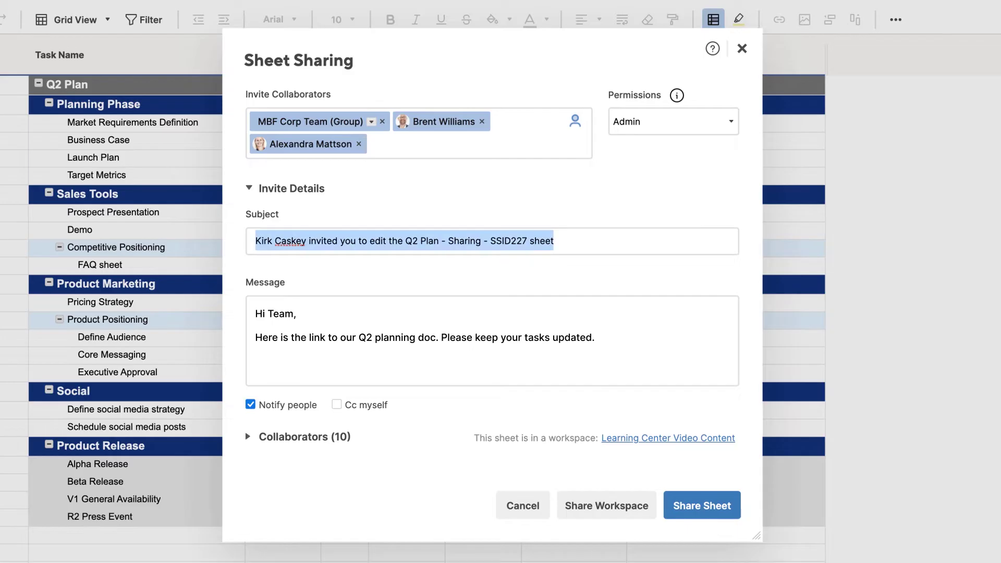
{"action": "key", "text": "BackSpace"}
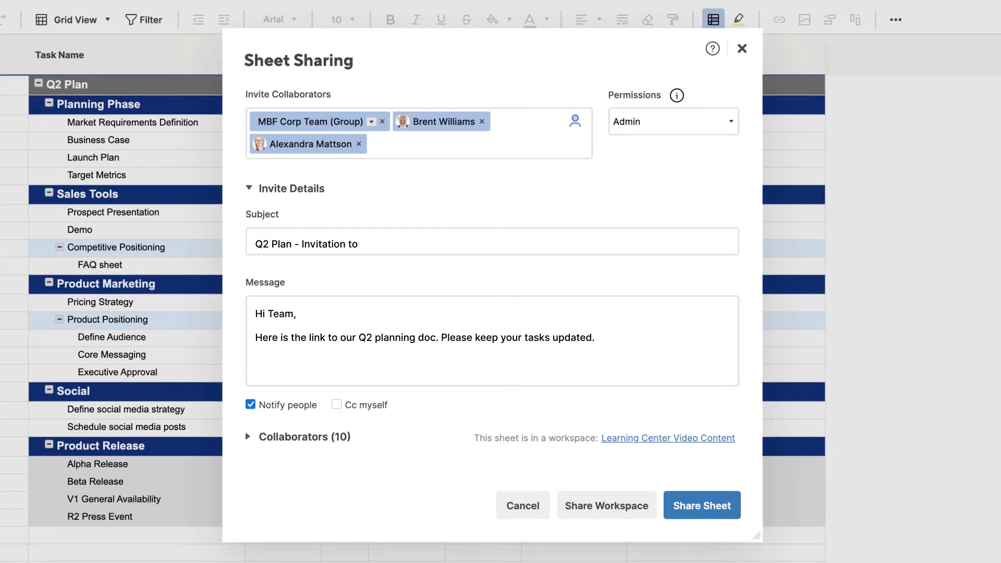
{"action": "left_click", "coordinate": [699, 508]}
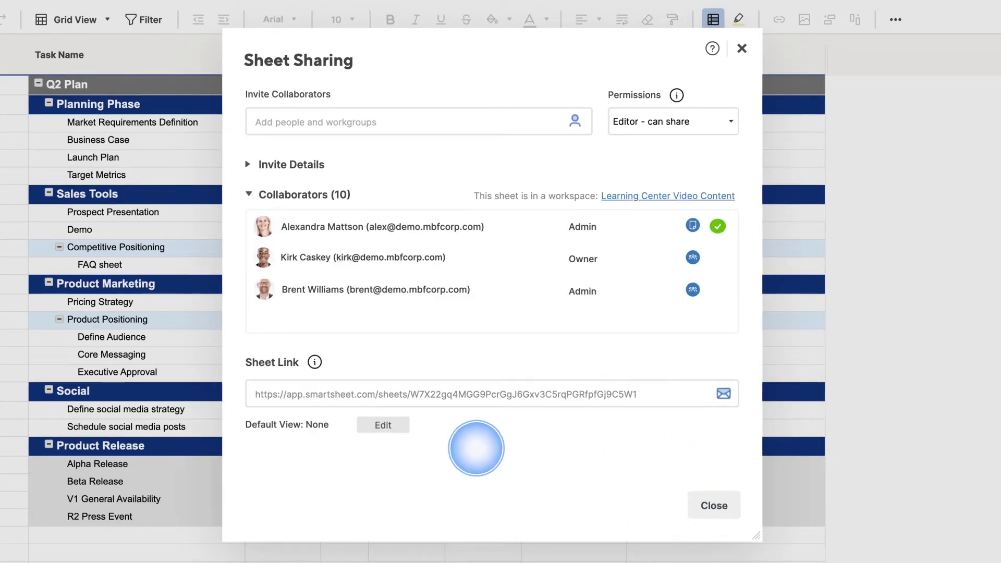
Make Calendar View with card lanes grouped by Health the sheet's saved default view.
{"action": "left_click", "coordinate": [400, 426]}
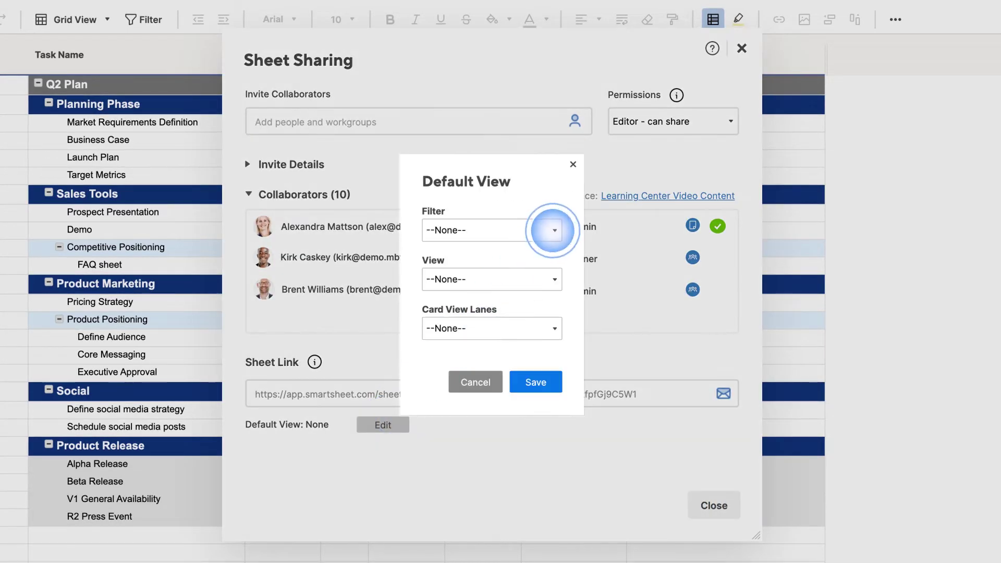
{"action": "left_click", "coordinate": [551, 230]}
{"action": "left_click", "coordinate": [552, 277]}
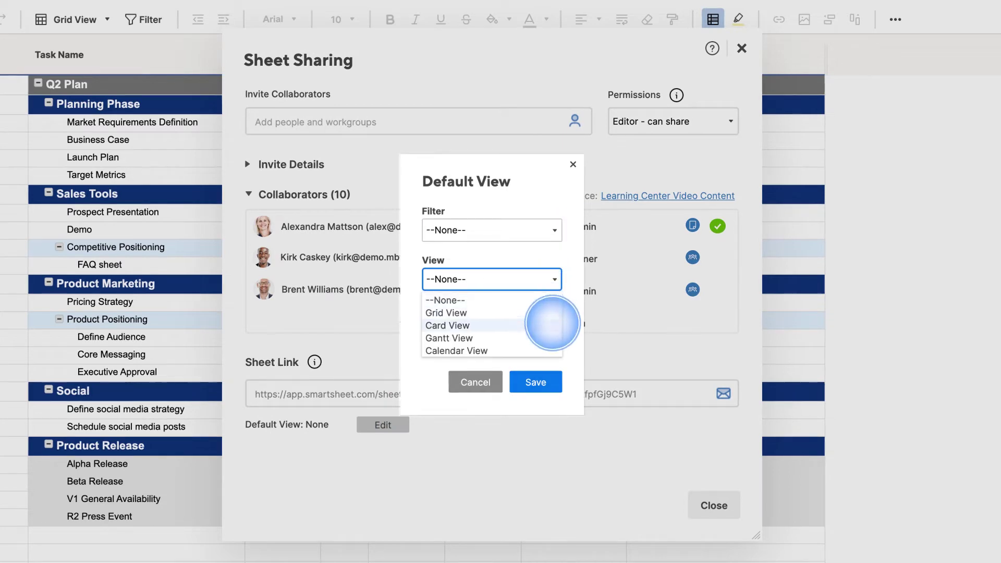
{"action": "left_click", "coordinate": [551, 350]}
{"action": "left_click", "coordinate": [553, 328]}
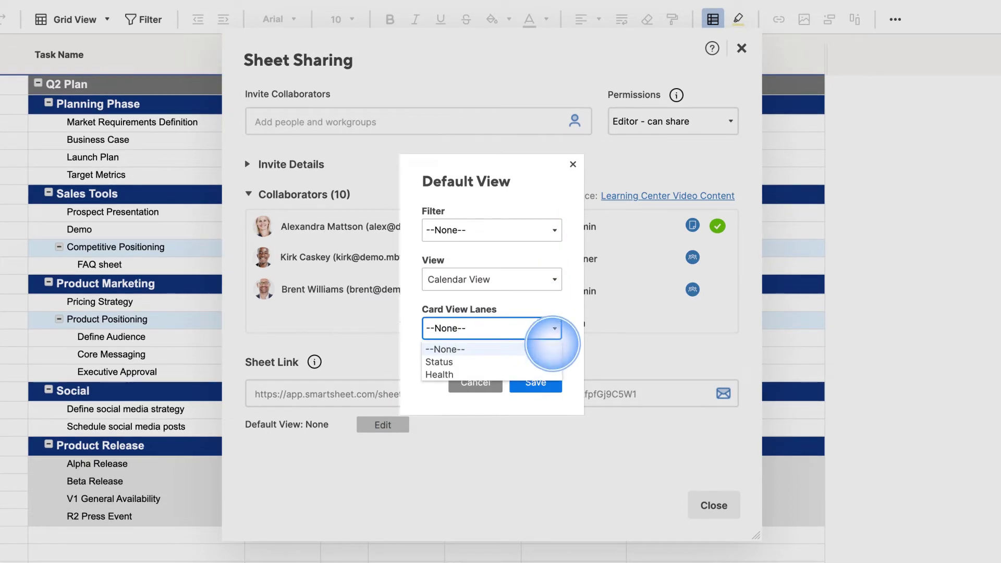
{"action": "left_click", "coordinate": [542, 374]}
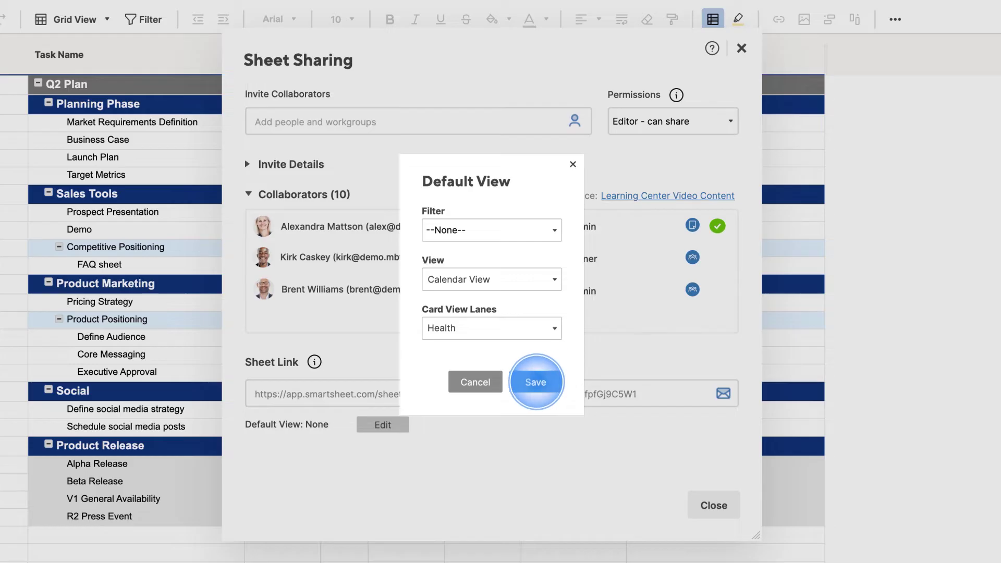
{"action": "left_click", "coordinate": [536, 382]}
{"action": "left_click", "coordinate": [712, 504]}
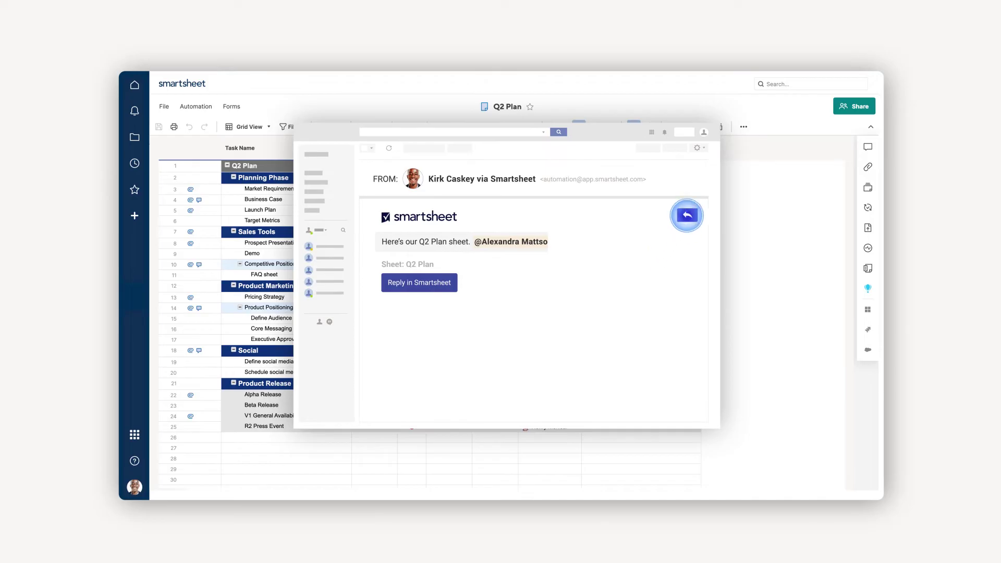
Reply 'Thank you!' to the Smartsheet notification email about the Q2 Plan sheet.
{"action": "left_click", "coordinate": [687, 215]}
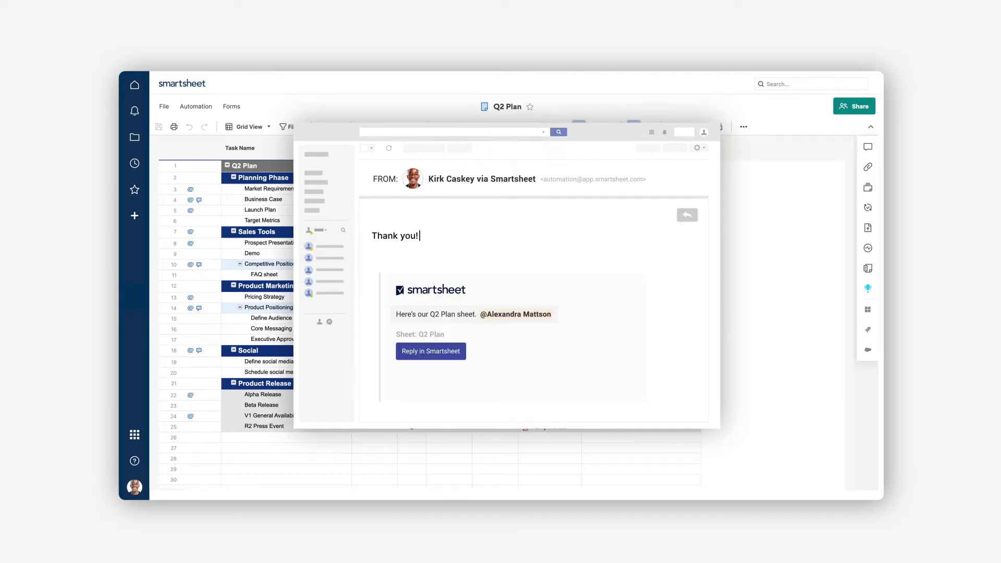
{"action": "left_click", "coordinate": [687, 215]}
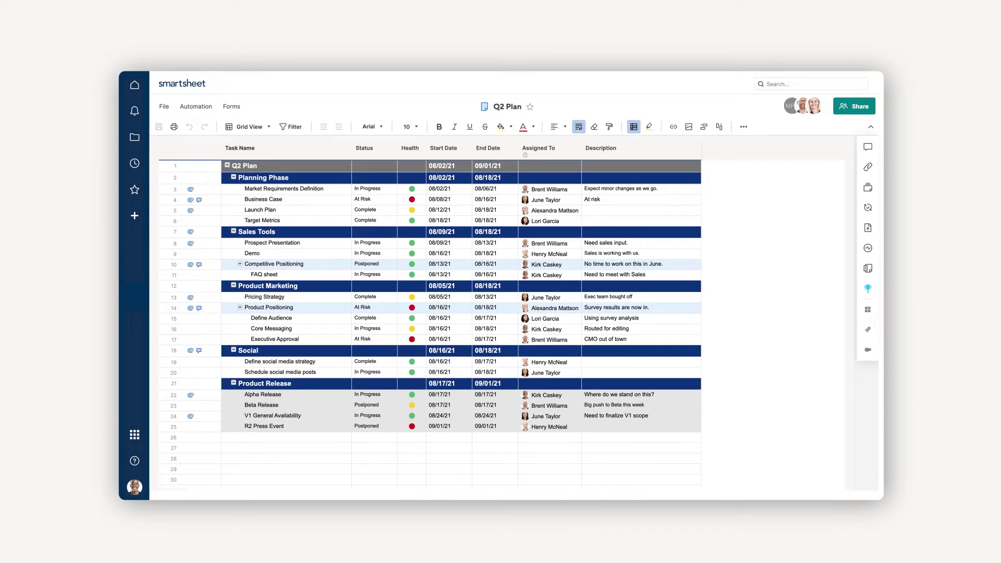
Select the Launch Plan and Target Metrics rows and address them to the MBF Corp Team group.
{"action": "left_click", "coordinate": [233, 210]}
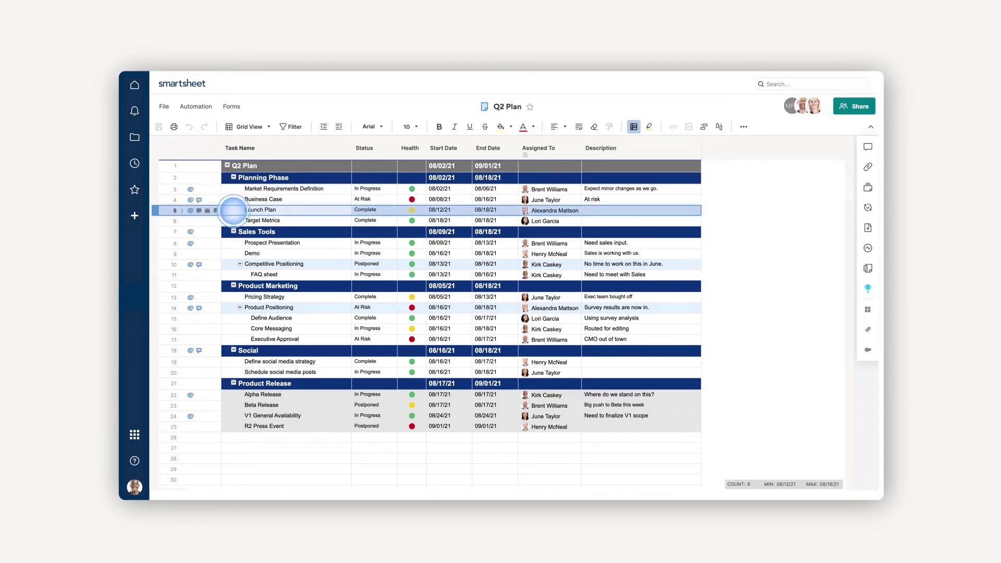
{"action": "left_click_drag", "start_coordinate": [233, 215], "coordinate": [233, 219]}
{"action": "right_click", "coordinate": [233, 218]}
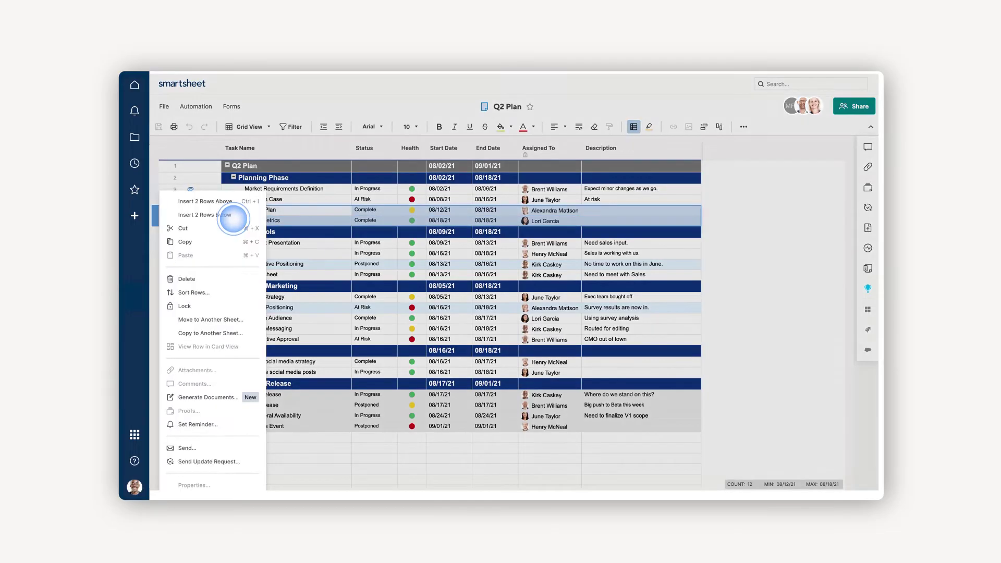
{"action": "left_click", "coordinate": [233, 447]}
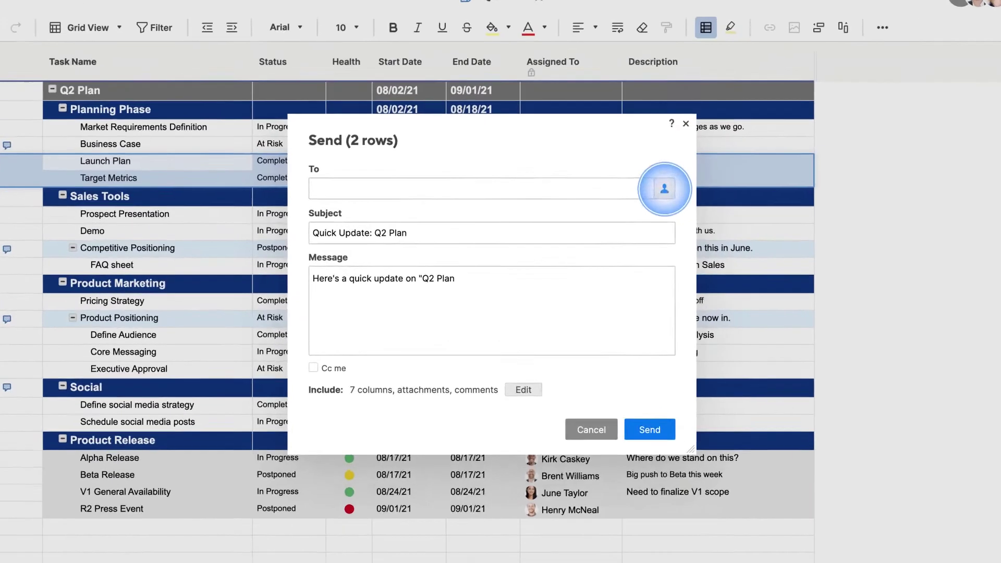
{"action": "left_click", "coordinate": [620, 225]}
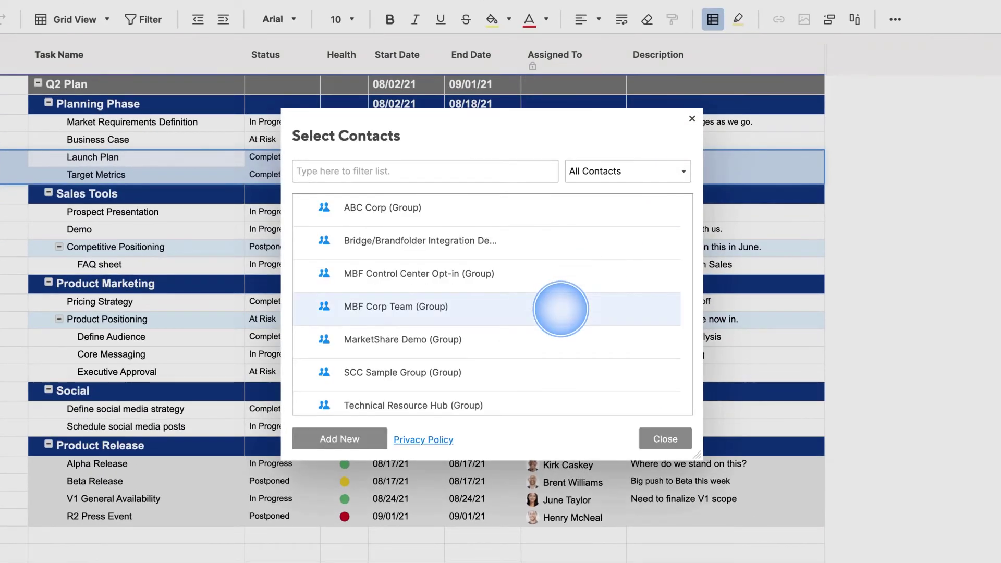
{"action": "left_click", "coordinate": [558, 306]}
{"action": "left_click", "coordinate": [665, 439]}
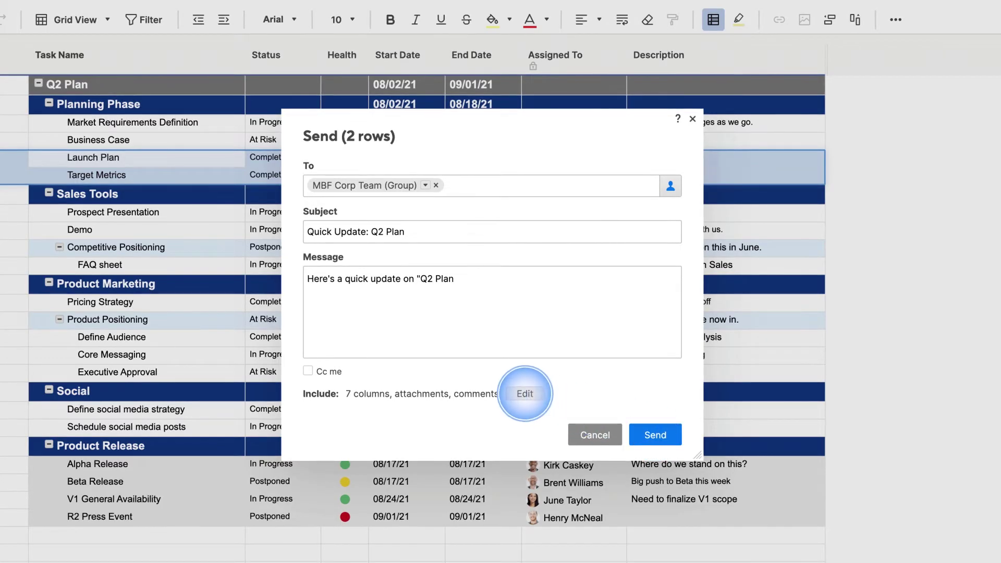
Exclude Comments from the email's columns and send the two rows.
{"action": "left_click", "coordinate": [525, 393]}
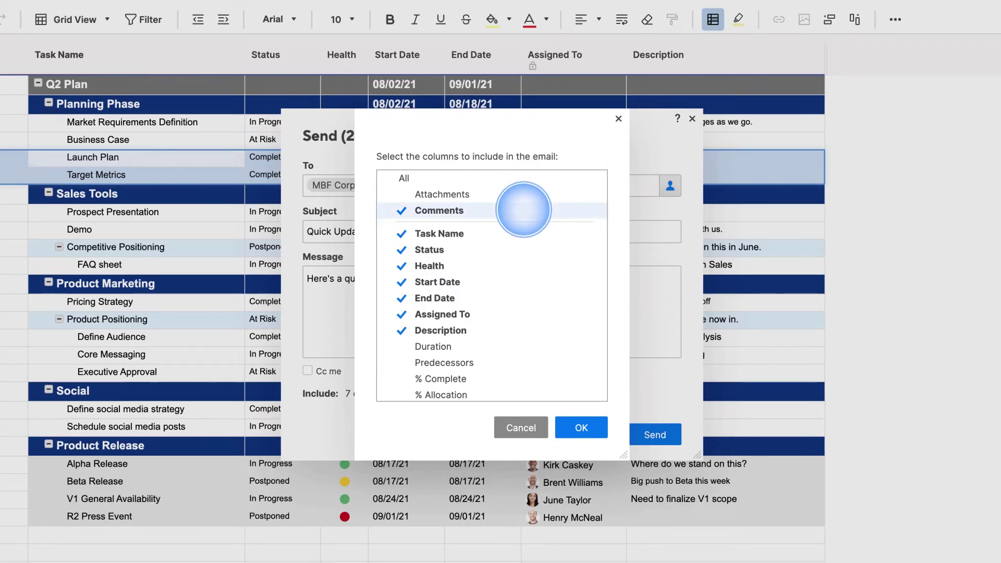
{"action": "left_click", "coordinate": [522, 210]}
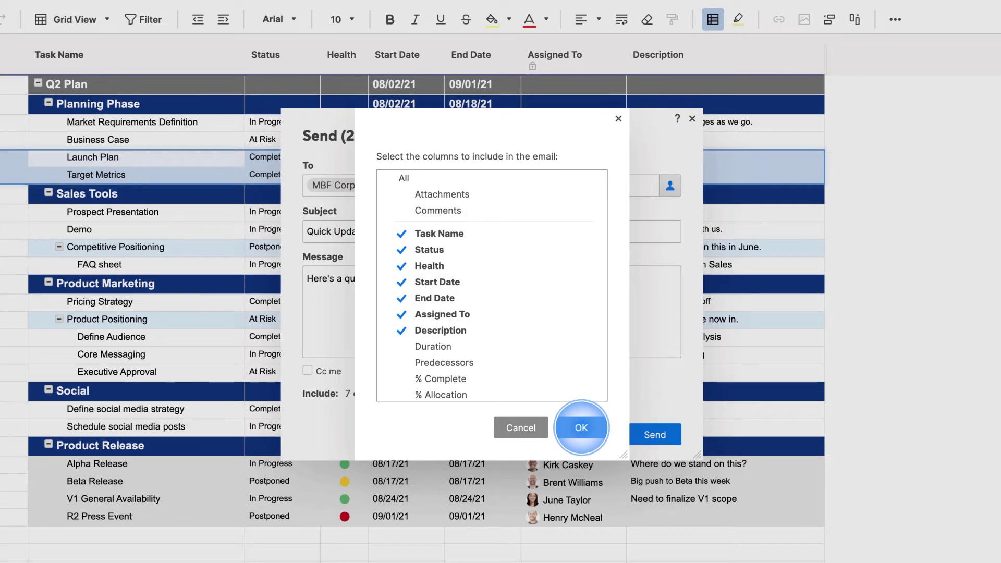
{"action": "left_click", "coordinate": [582, 428]}
{"action": "left_click", "coordinate": [655, 434]}
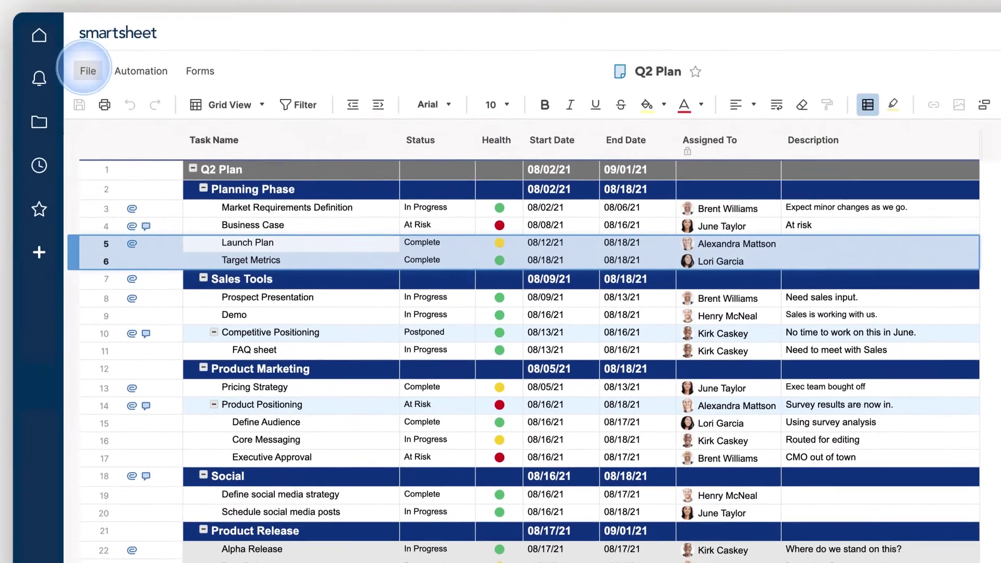
{"action": "left_click", "coordinate": [85, 69]}
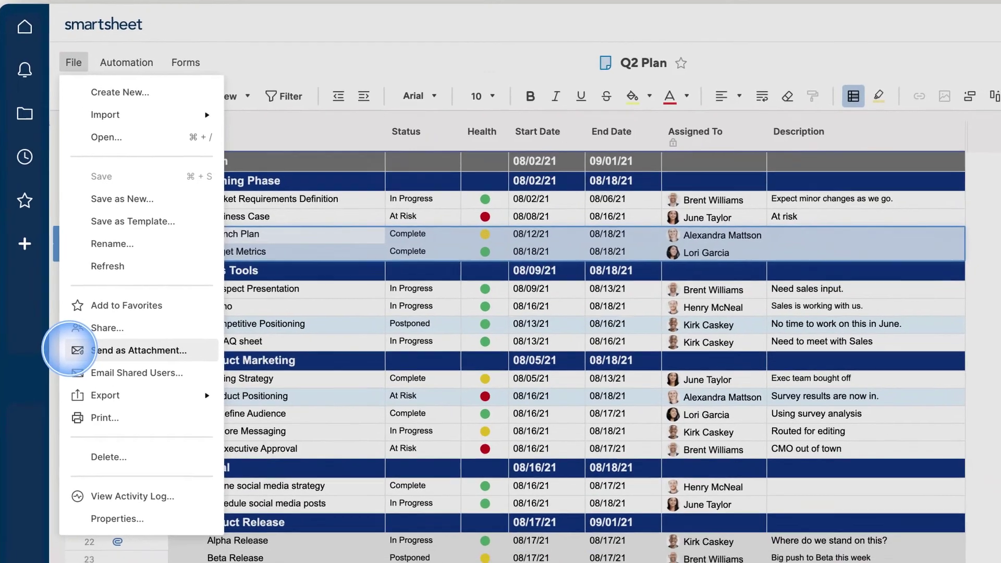
Send the Q2 Plan sheet as a Microsoft Excel attachment.
{"action": "left_click", "coordinate": [106, 366]}
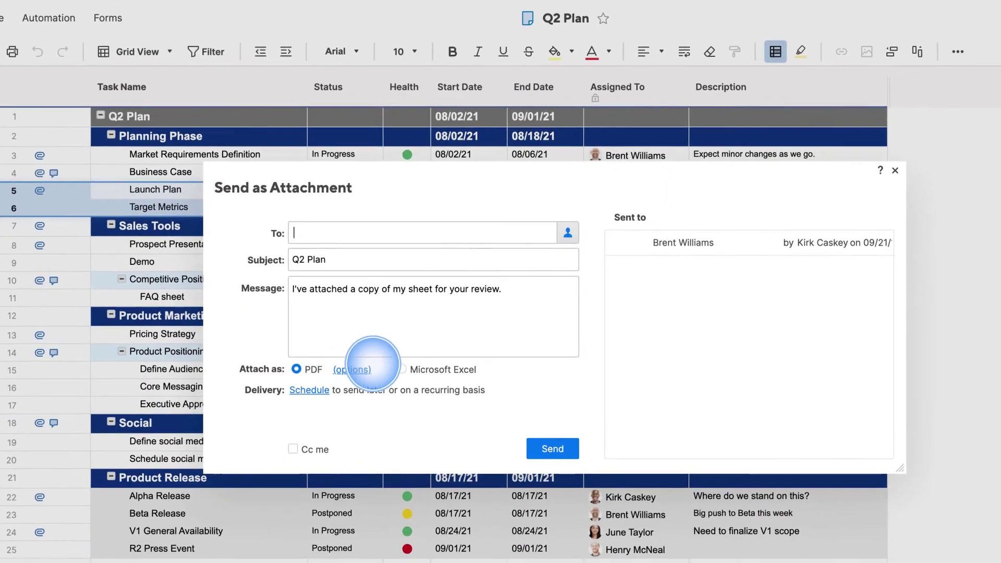
{"action": "left_click", "coordinate": [364, 348]}
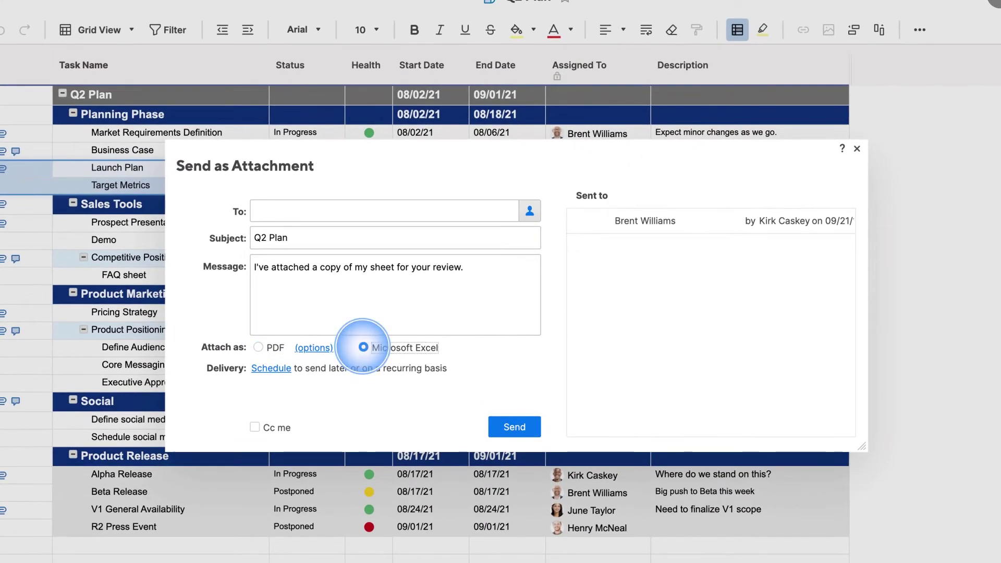
{"action": "left_click", "coordinate": [514, 426]}
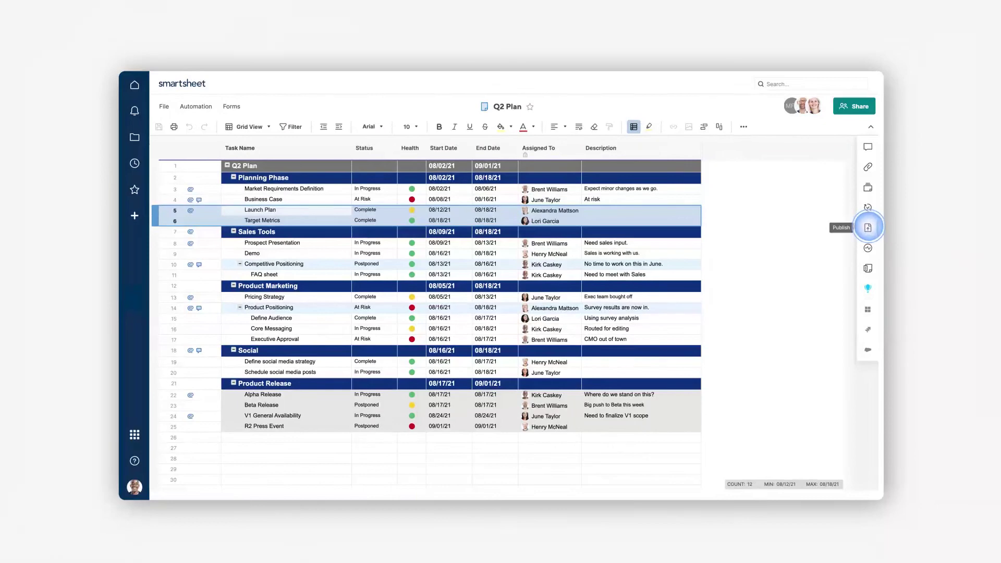
Publish the sheet as Read Only - Full and get its public link.
{"action": "left_click", "coordinate": [869, 227]}
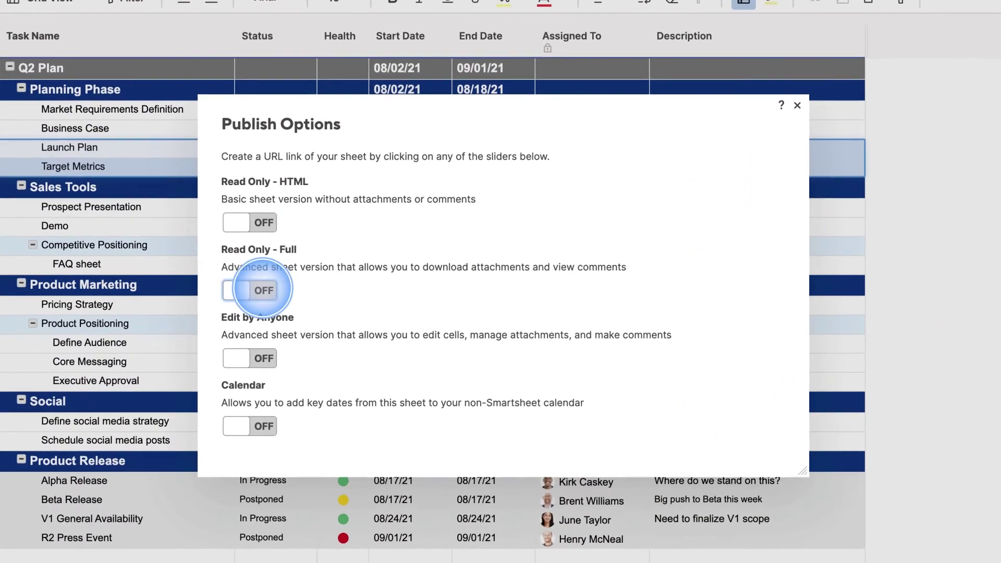
{"action": "left_click", "coordinate": [360, 289]}
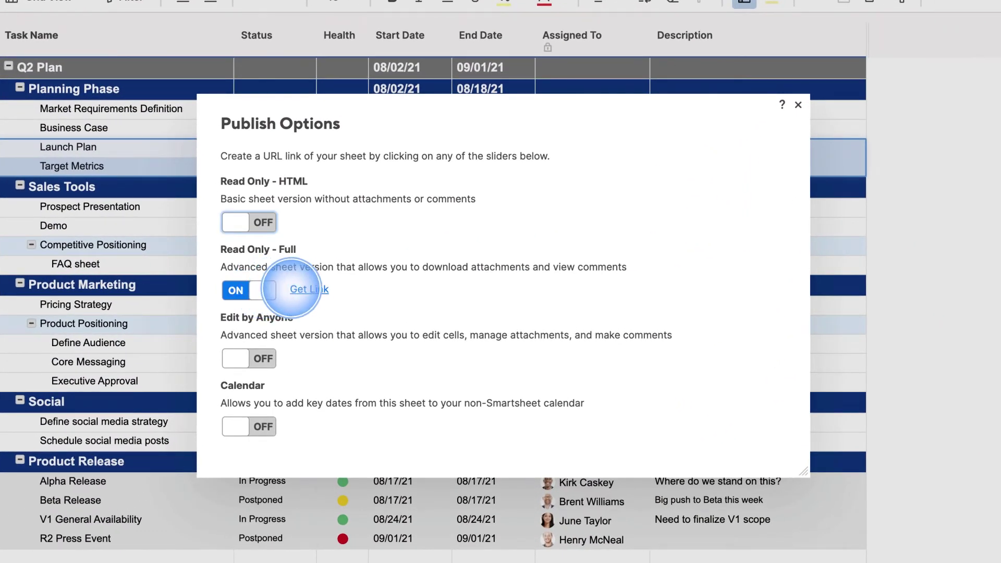
{"action": "left_click", "coordinate": [307, 290]}
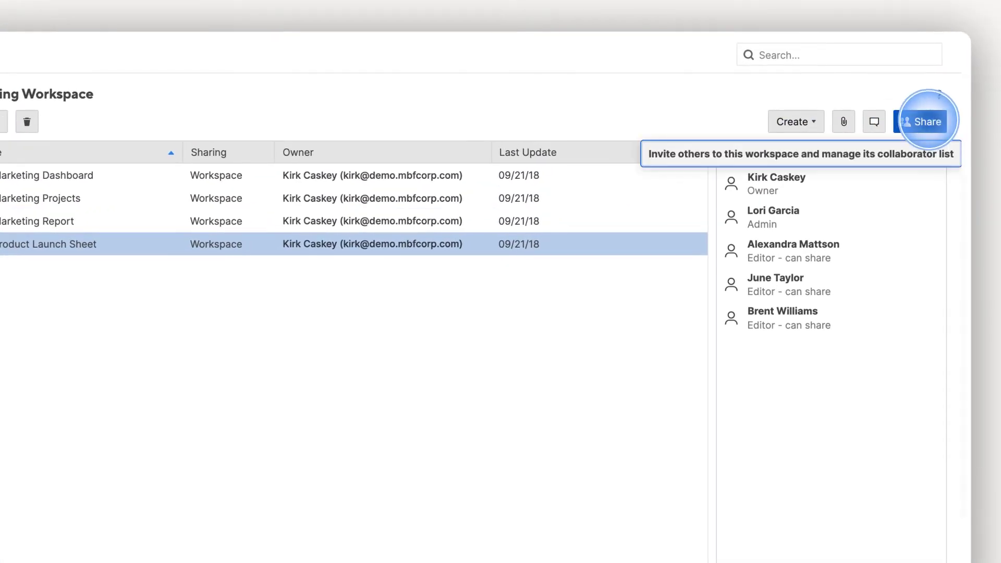
Share the Marketing Workspace with the suggested collaborator found by name, at Editor - can share.
{"action": "left_click", "coordinate": [925, 122]}
{"action": "type", "text": "Hen"}
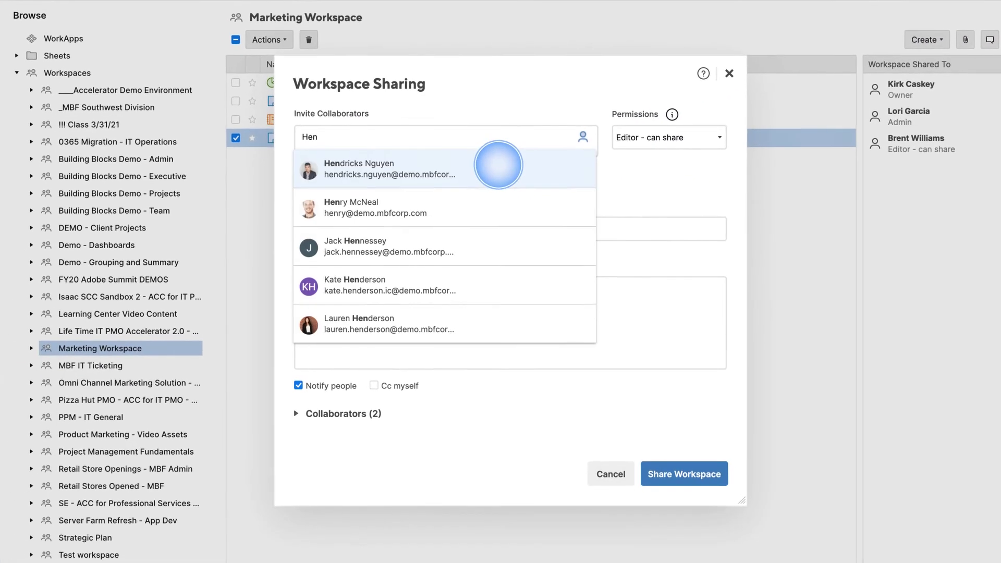
{"action": "left_click", "coordinate": [498, 201]}
{"action": "left_click", "coordinate": [684, 473]}
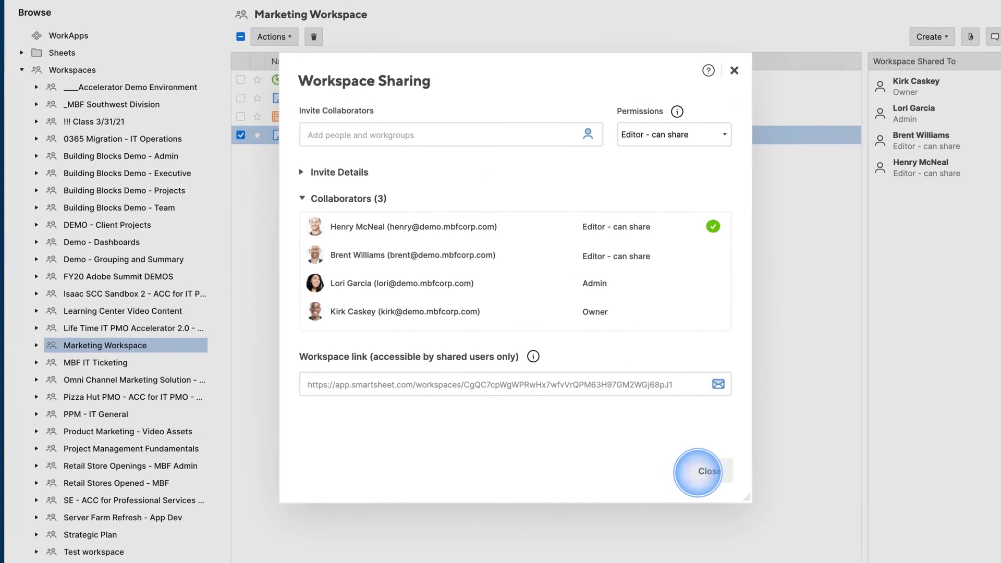
{"action": "left_click", "coordinate": [706, 474]}
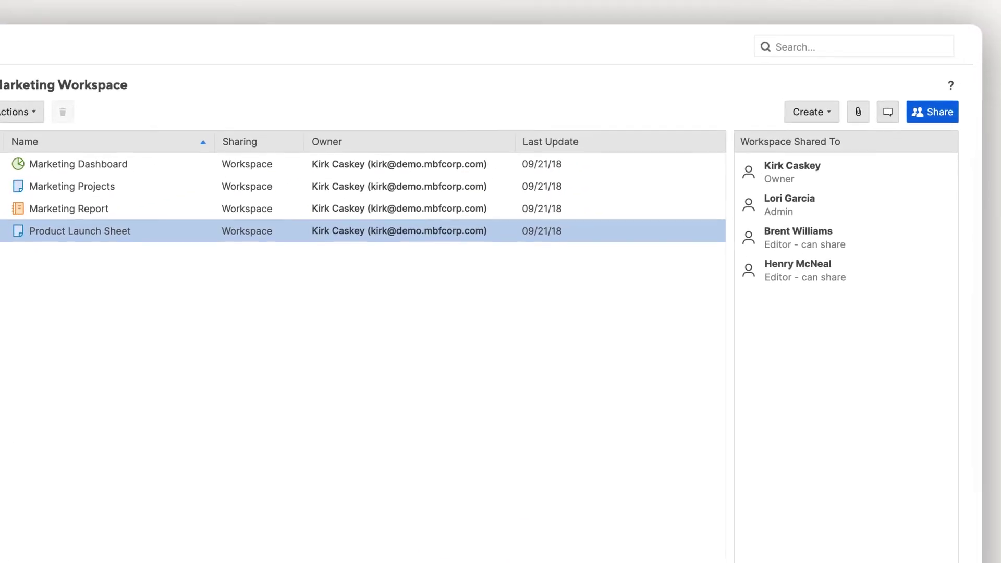
{"action": "left_click", "coordinate": [810, 117]}
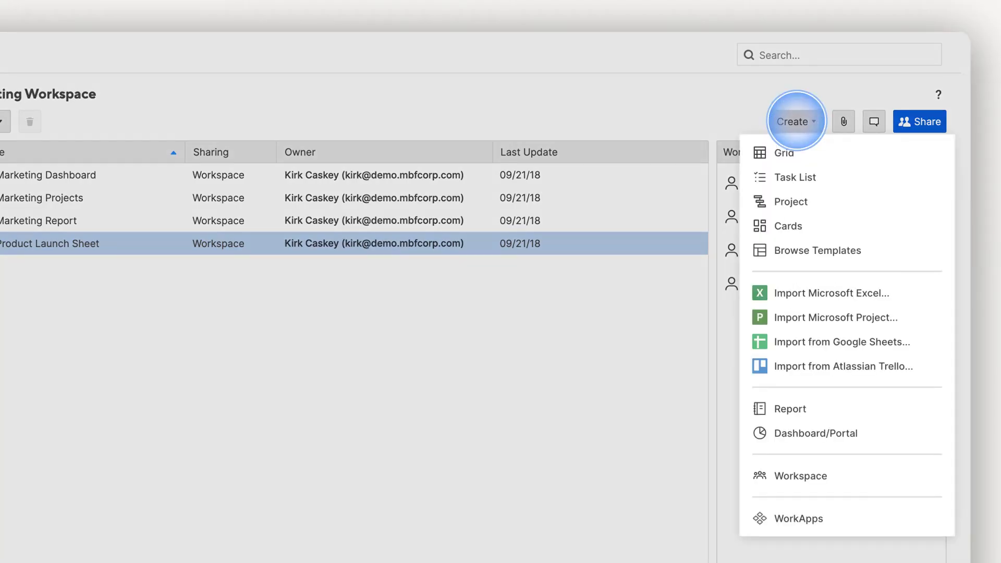
Create a grid sheet named New Project and share it with one more collaborator found by name.
{"action": "left_click", "coordinate": [790, 152]}
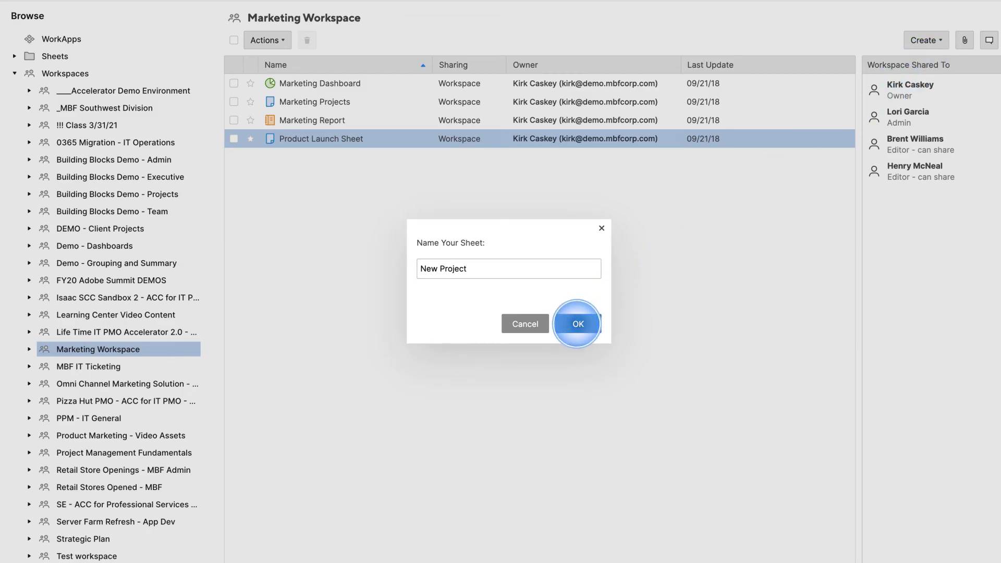
{"action": "left_click", "coordinate": [577, 324]}
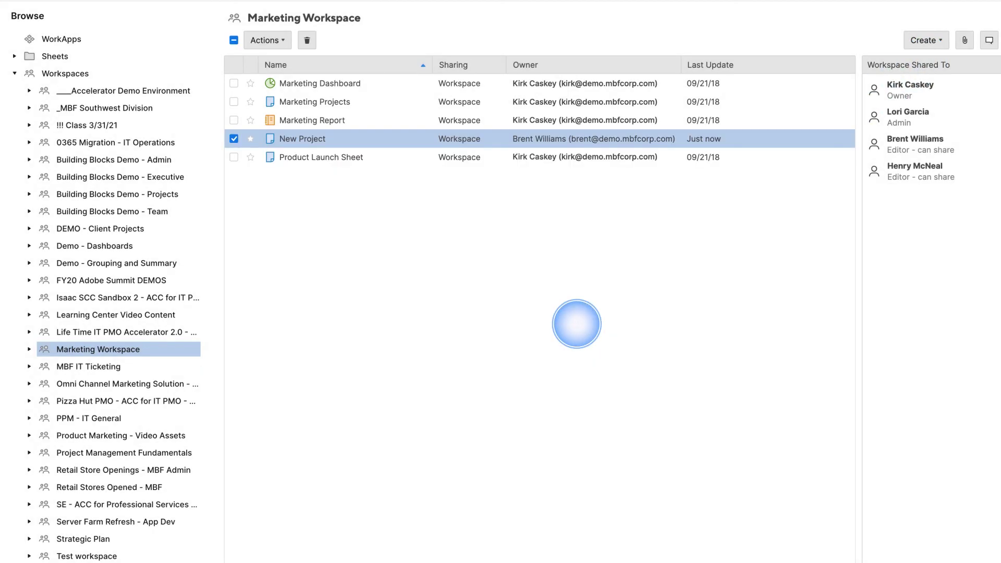
{"action": "right_click", "coordinate": [577, 324]}
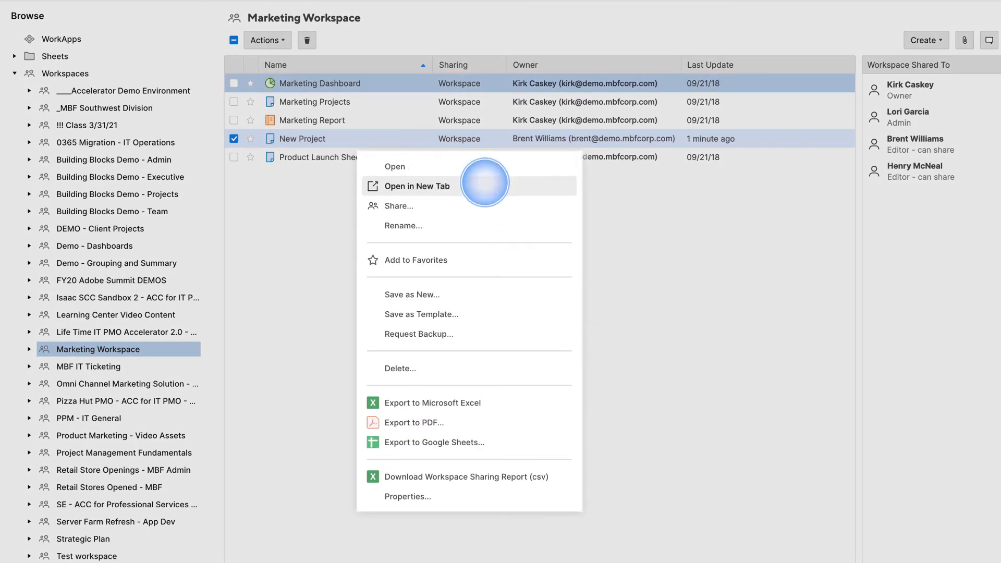
{"action": "left_click", "coordinate": [482, 205]}
{"action": "left_click", "coordinate": [294, 176]}
{"action": "type", "text": "Lori"}
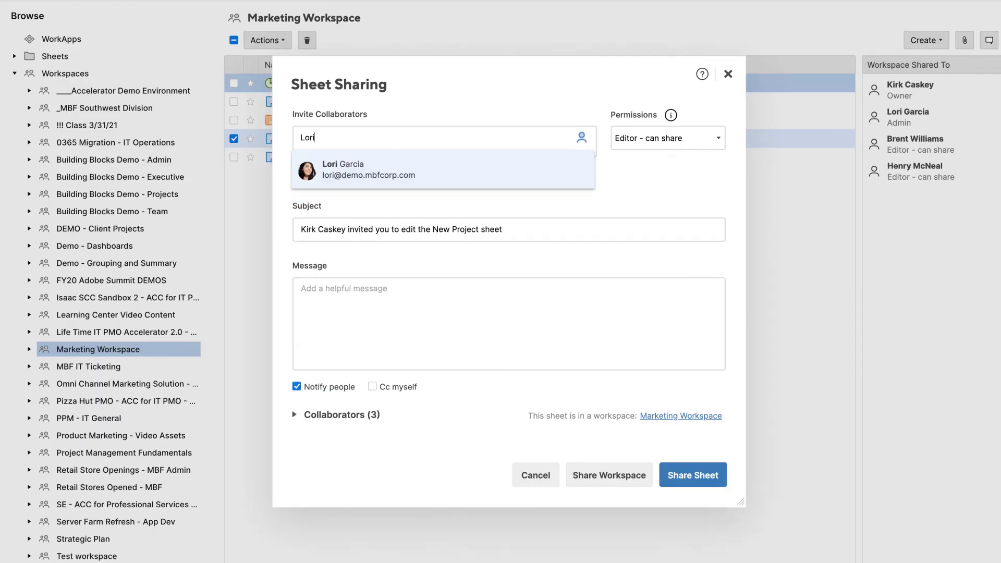
{"action": "key", "text": "Return"}
{"action": "left_click", "coordinate": [694, 475]}
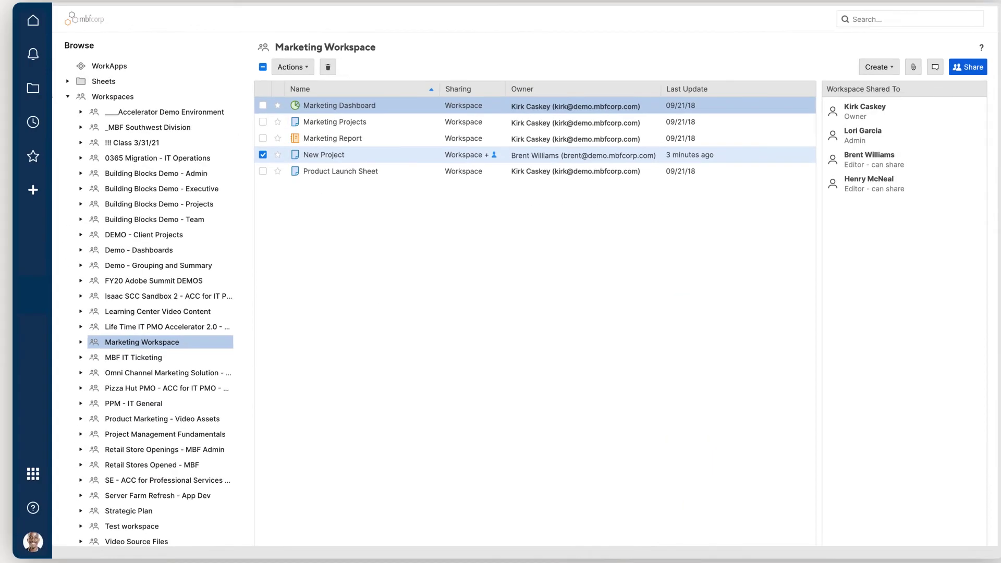